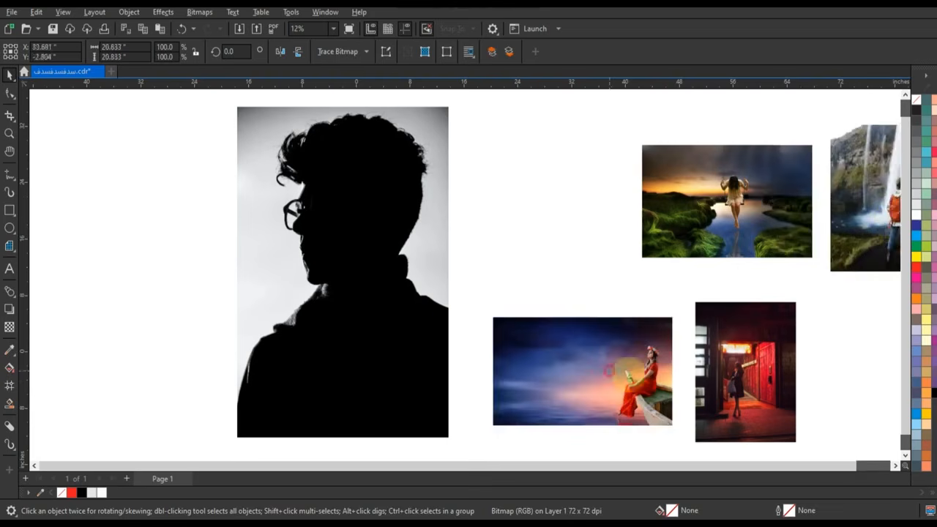
- Enlarge the red-dress woman's photo to about 35.8 × 20.6 in over the silhouette's lower half and set its transparency merge mode to Screen
left_click_drag(634, 380, 352, 387)
left_click_drag(391, 325, 498, 267)
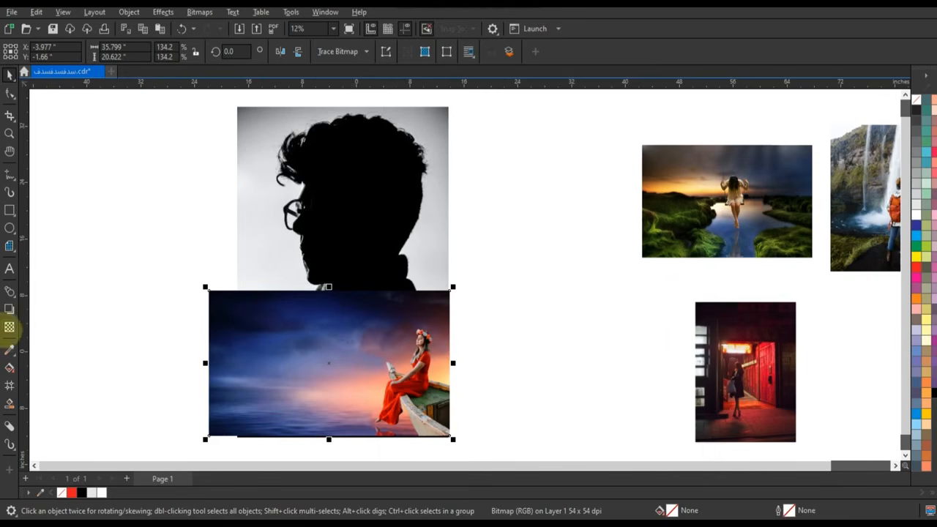
left_click(9, 326)
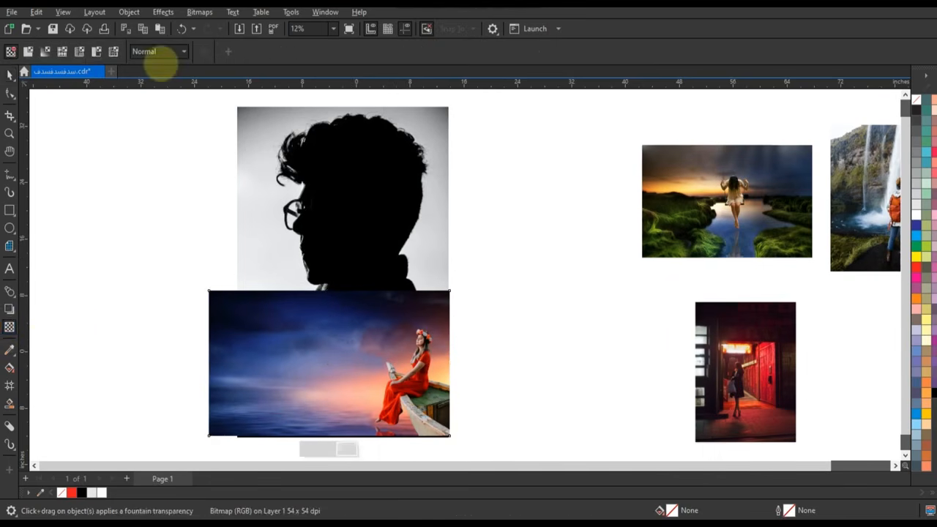
left_click(158, 52)
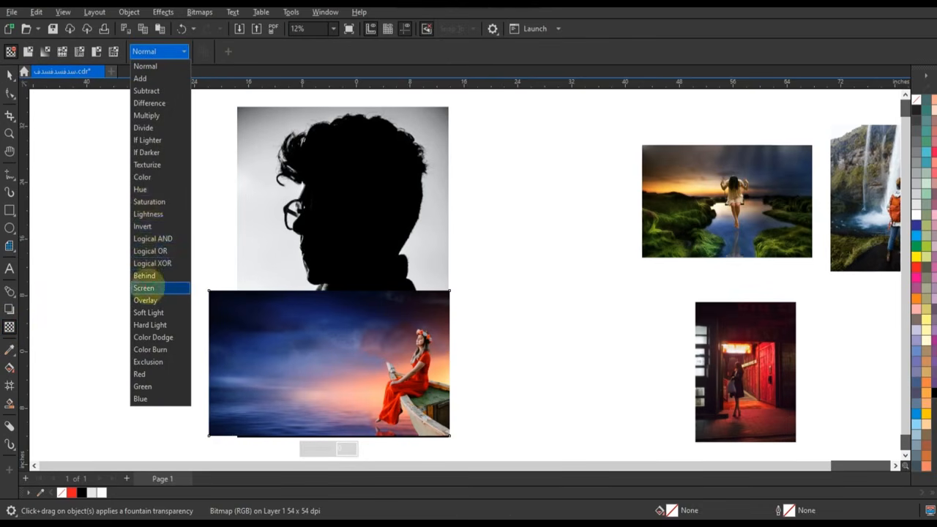
left_click(145, 288)
scroll(219, 229, "down", 1)
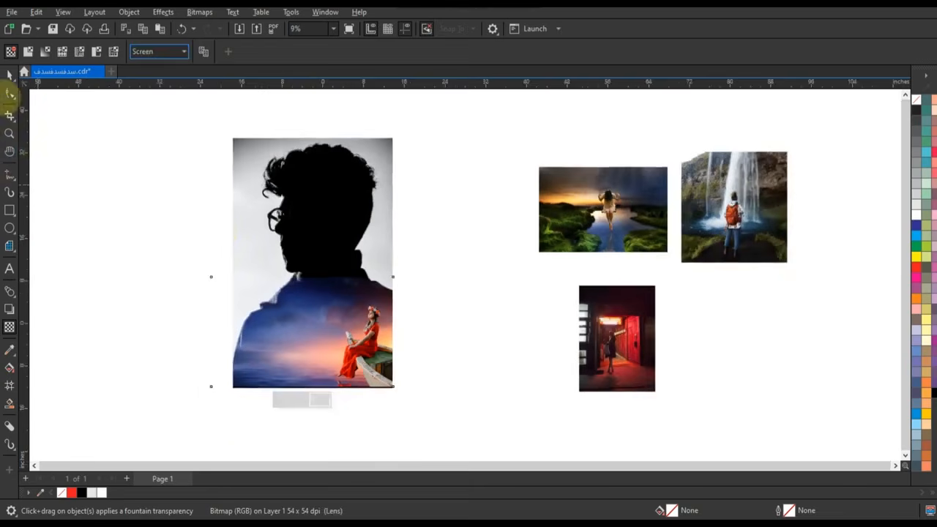
- Enlarge the blended red-dress photo to about 45.7 × 26.3 in, extending past the silhouette's frame, and undo the extra resize
left_click(10, 74)
scroll(462, 283, "down", 1)
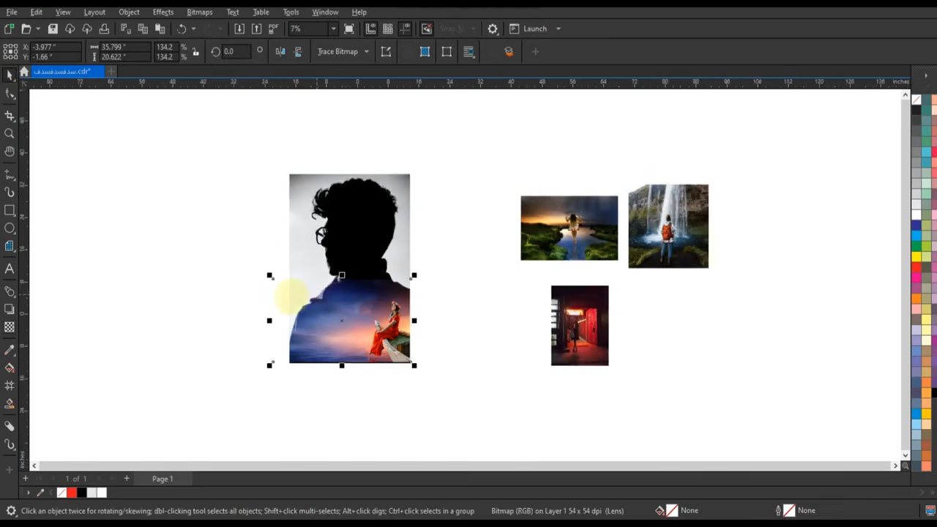
left_click_drag(269, 276, 273, 278)
left_click_drag(265, 375, 233, 401)
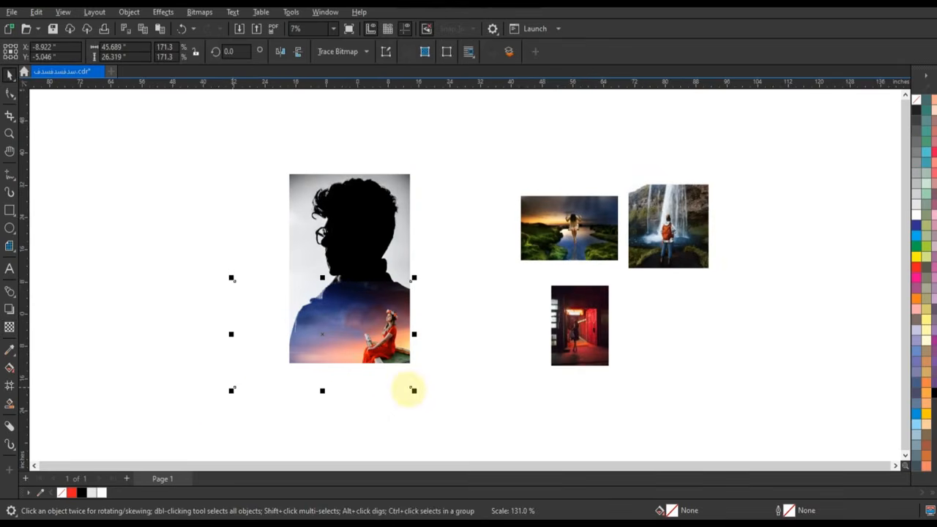
left_click_drag(417, 391, 434, 405)
key("ctrl+z")
scroll(300, 280, "up", 2)
scroll(81, 217, "down", 1)
left_click(495, 353)
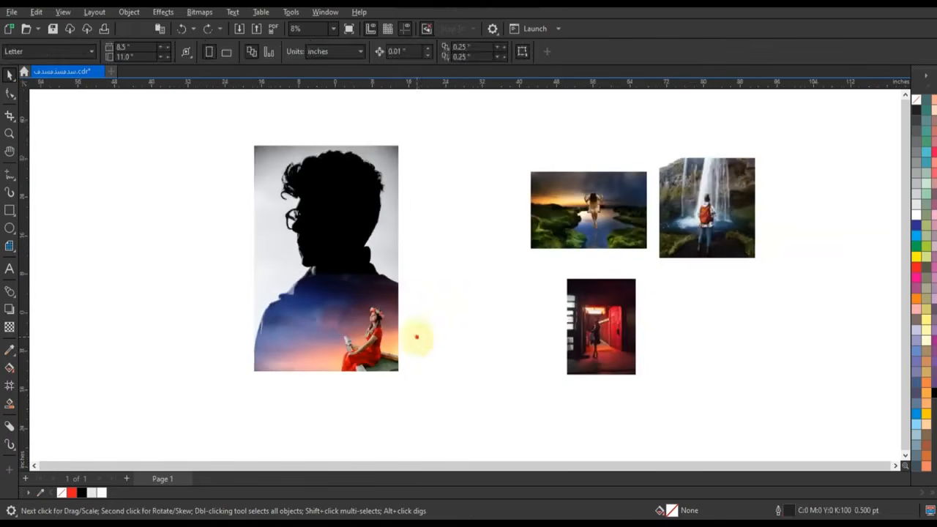
- Enlarge the red-dress photo to about 98 × 56.5 in and shift it so the woman sits within the silhouette's frame
left_click(382, 333)
left_click_drag(185, 270, 93, 214)
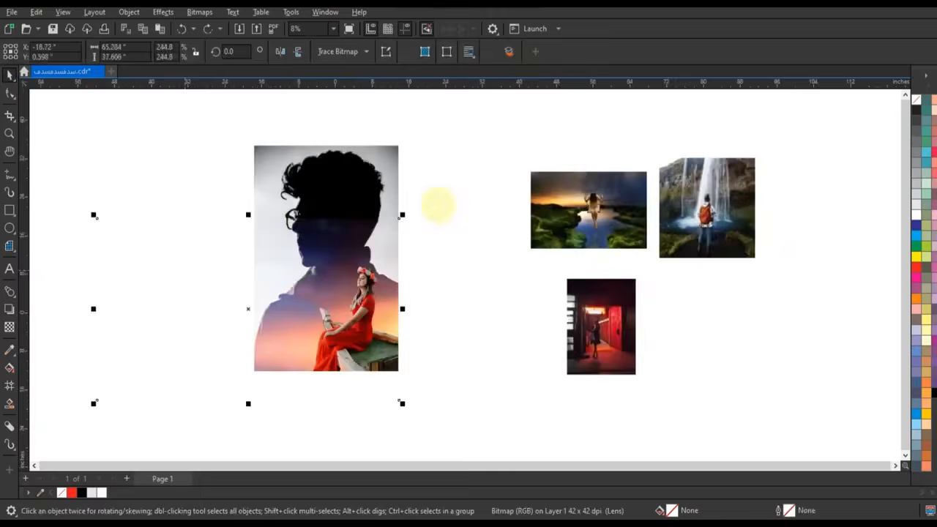
left_click_drag(402, 214, 422, 203)
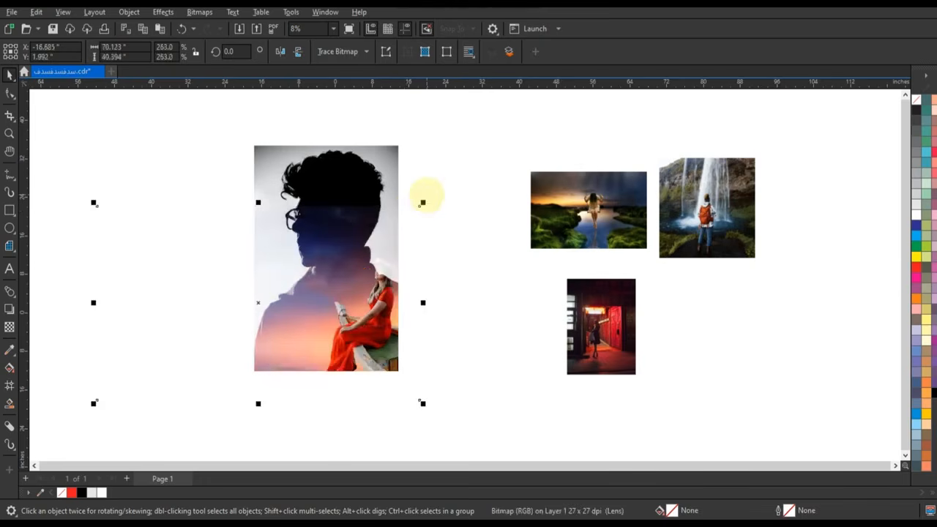
left_click_drag(198, 264, 170, 266)
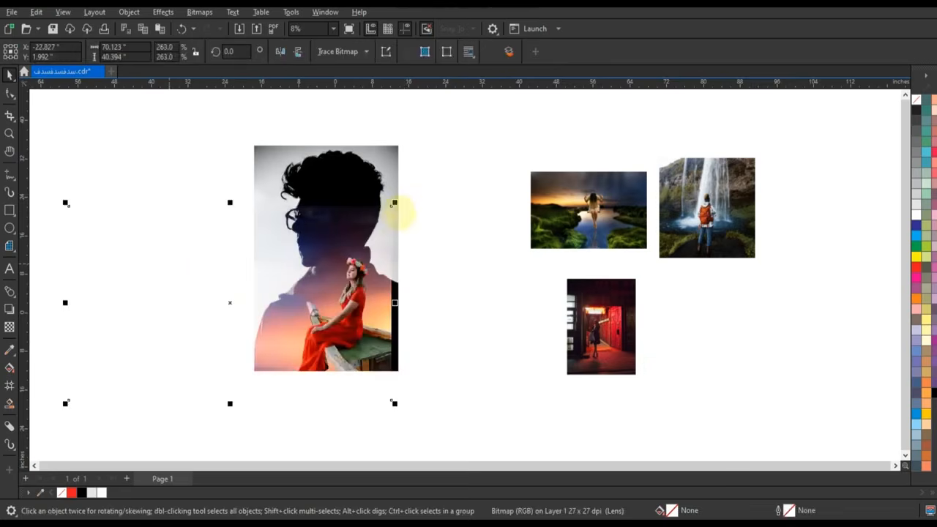
left_click_drag(396, 202, 459, 162)
left_click_drag(189, 256, 138, 221)
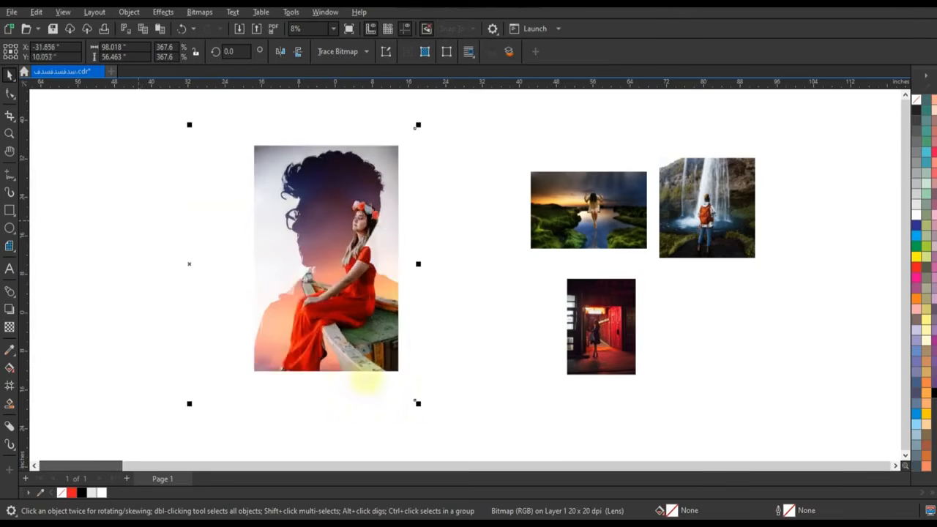
- Reduce the red-dress photo to about 88.5 × 51 in and nudge it until it covers the silhouette's right edge
left_click_drag(418, 404, 396, 378)
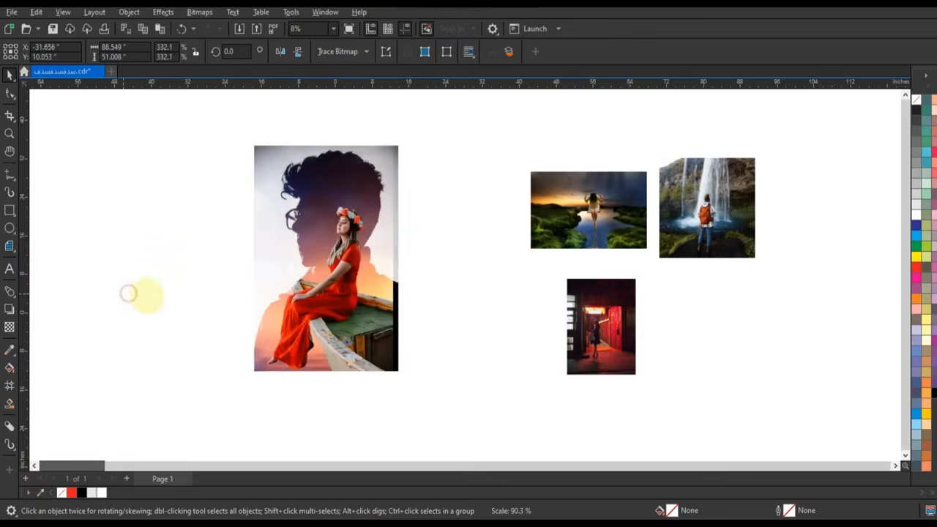
left_click_drag(148, 296, 149, 297)
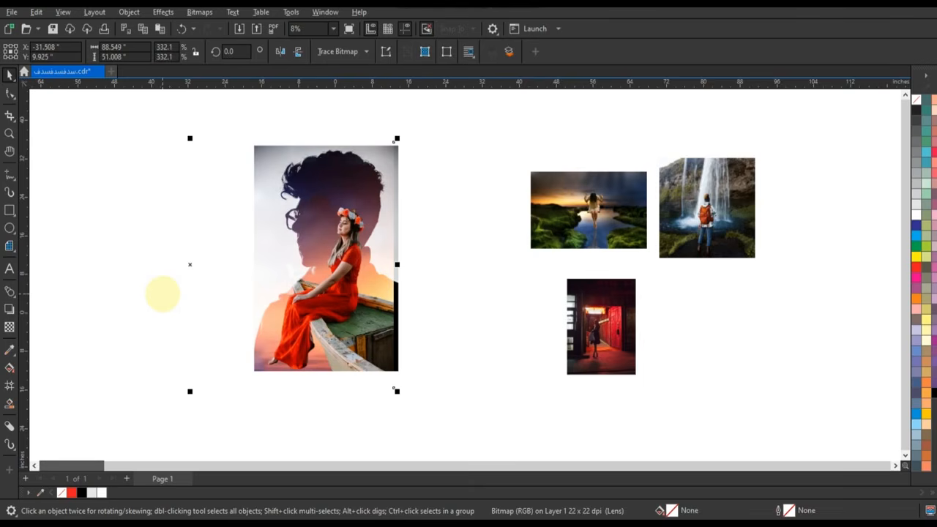
left_click_drag(185, 292, 189, 294)
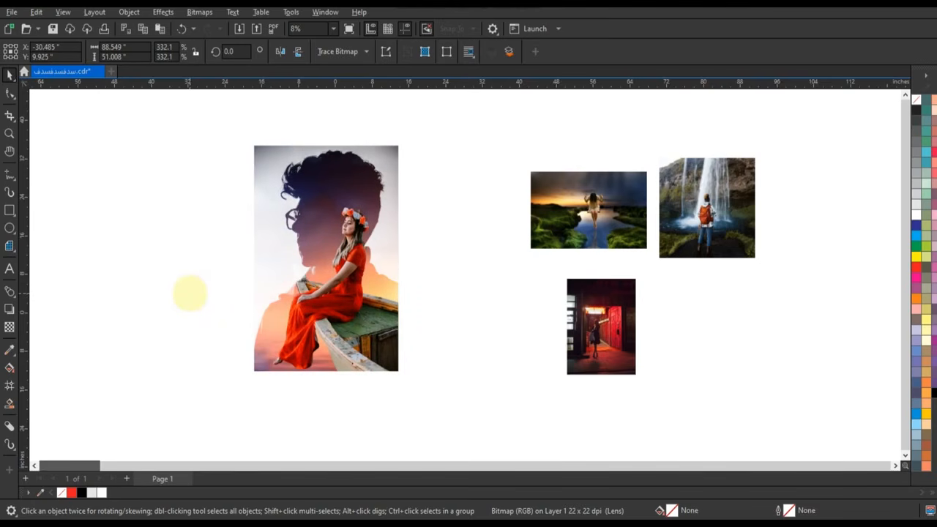
left_click(190, 292)
left_click_drag(189, 290, 194, 292)
left_click(194, 291)
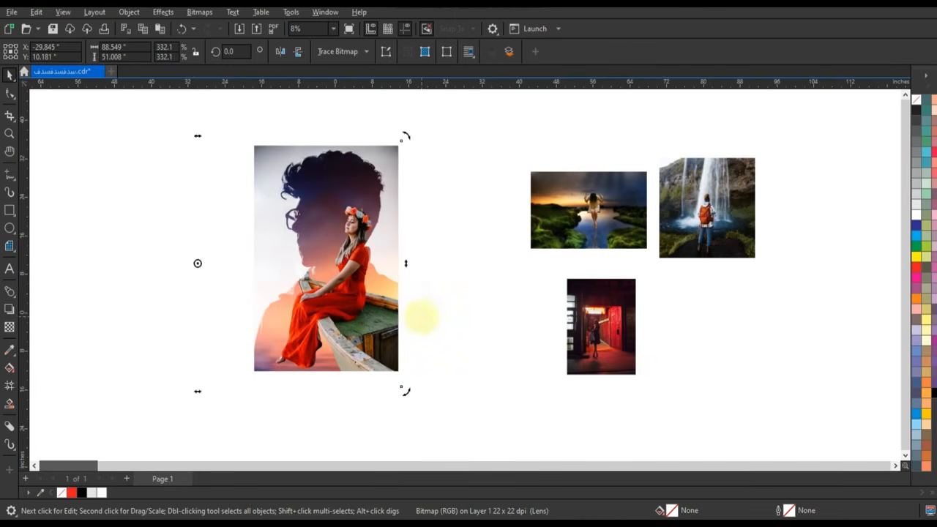
- Crop the overhanging left side of the red-dress photo close to the silhouette's frame by moving its left nodes inward
left_click(425, 316)
left_click(208, 268)
scroll(445, 303, "down", 2)
key("F10")
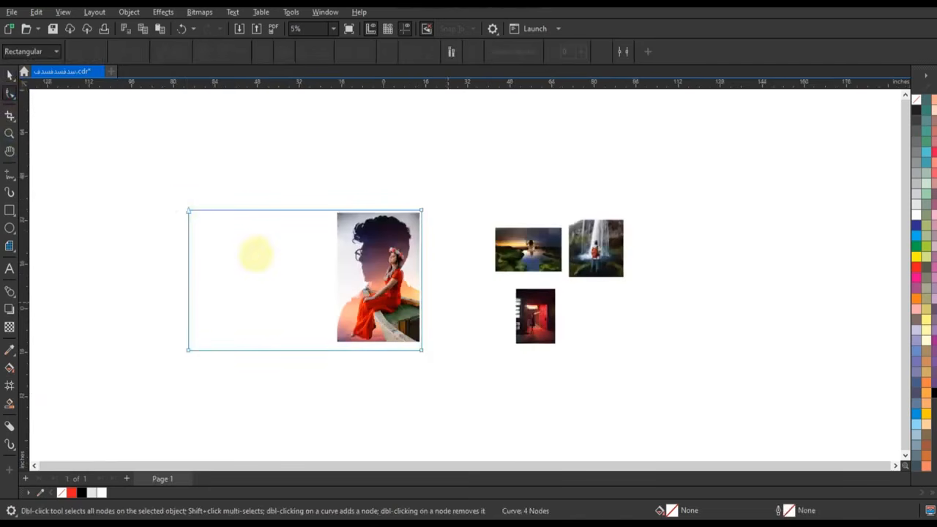
left_click_drag(189, 348, 331, 351)
- Trim the bottom edge of the red-dress photo closer to the silhouette's frame with the Shape tool, and deselect it
left_click(9, 133)
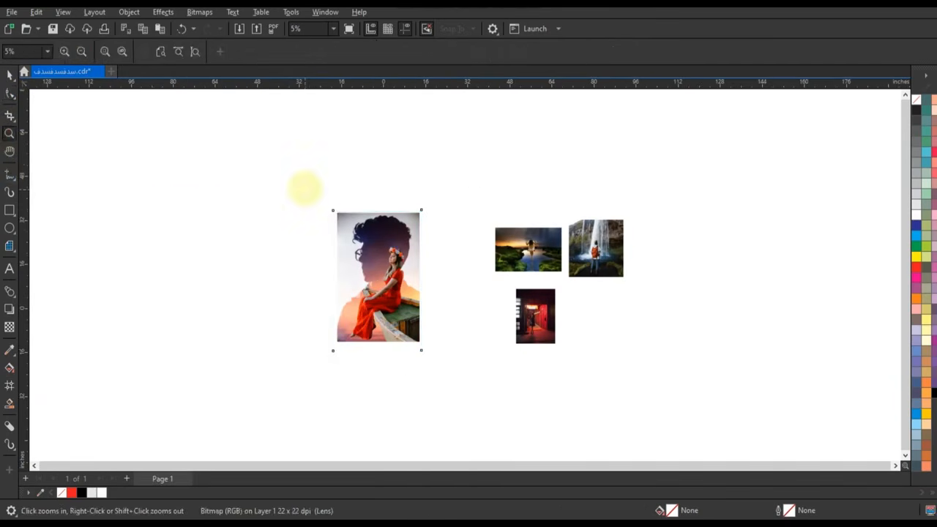
left_click_drag(306, 189, 475, 369)
left_click(9, 77)
left_click(399, 293)
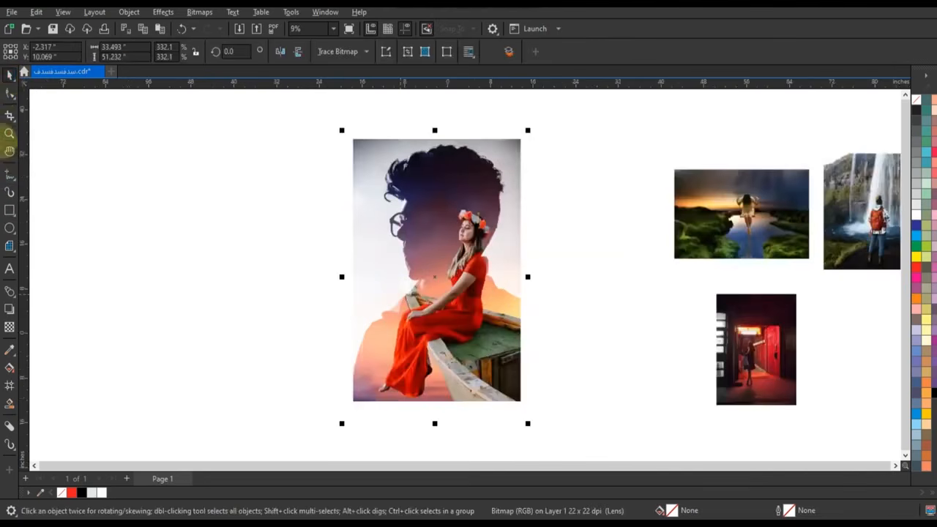
left_click(10, 92)
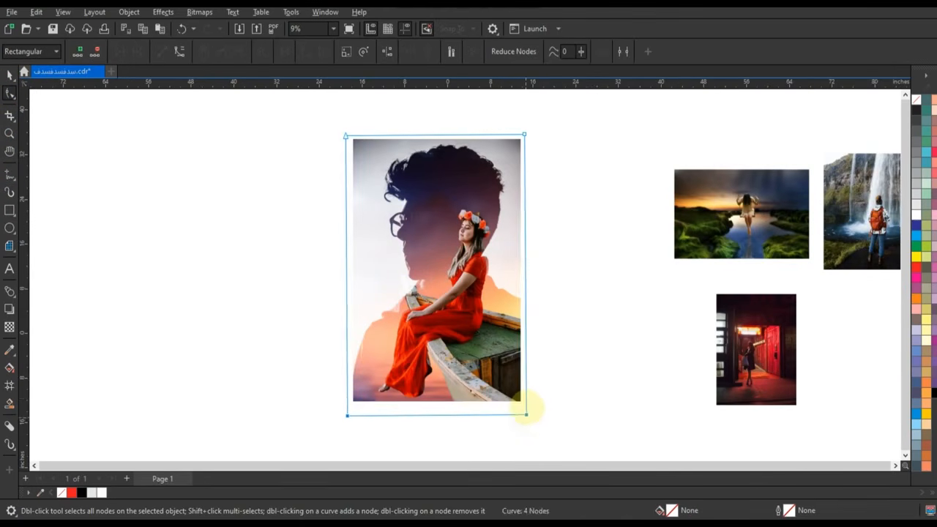
left_click_drag(527, 414, 525, 408)
left_click(9, 77)
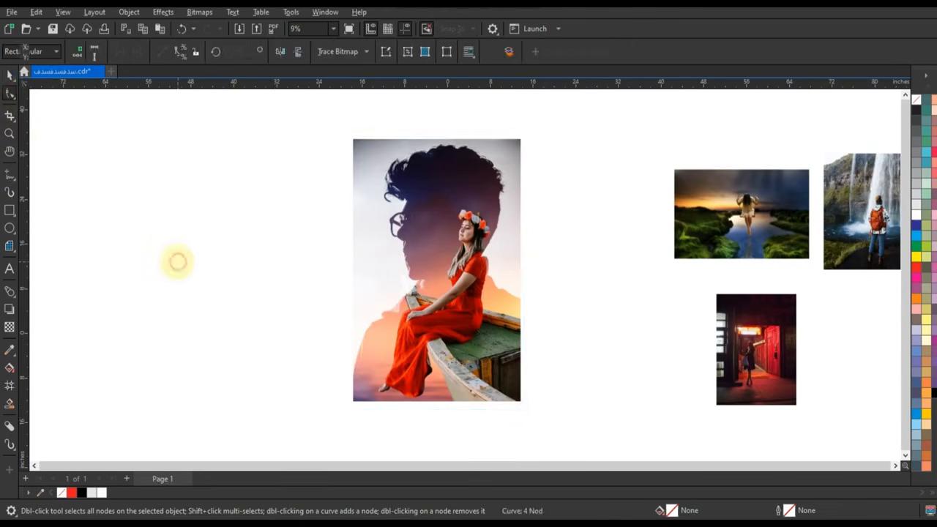
left_click(178, 261)
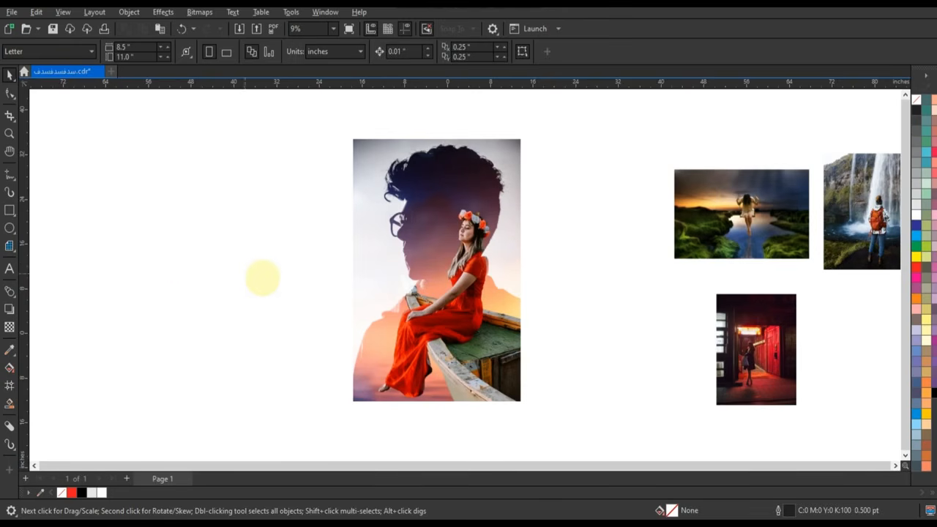
- Duplicate the silhouette composite to its left and delete the red-dress photo from the copy
scroll(299, 230, "down", 1)
left_click_drag(285, 103, 520, 396)
left_click_drag(421, 315, 270, 309)
right_click(271, 309)
left_click(517, 352)
left_click(251, 292)
key("Delete")
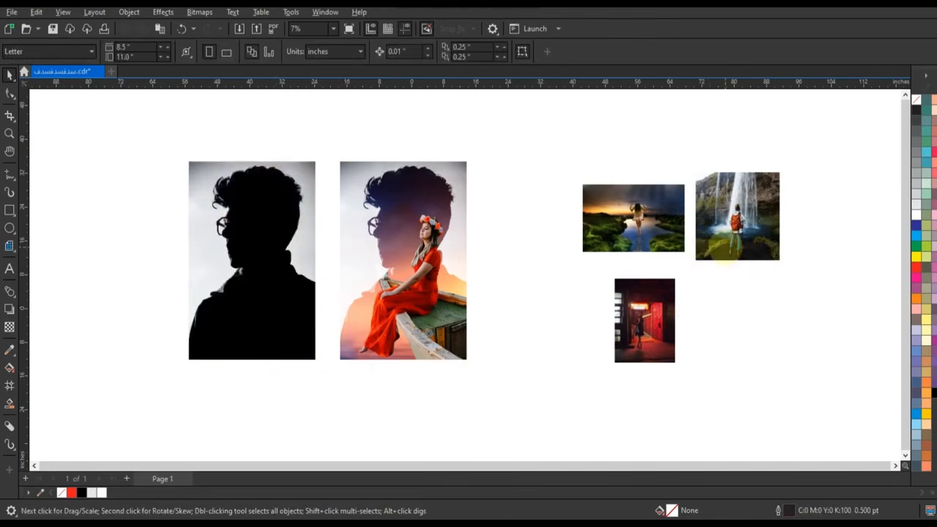
- Move the waterfall photo onto the lower part of the copied silhouette and bring it to the front
left_click(736, 227)
left_click_drag(736, 227, 258, 319)
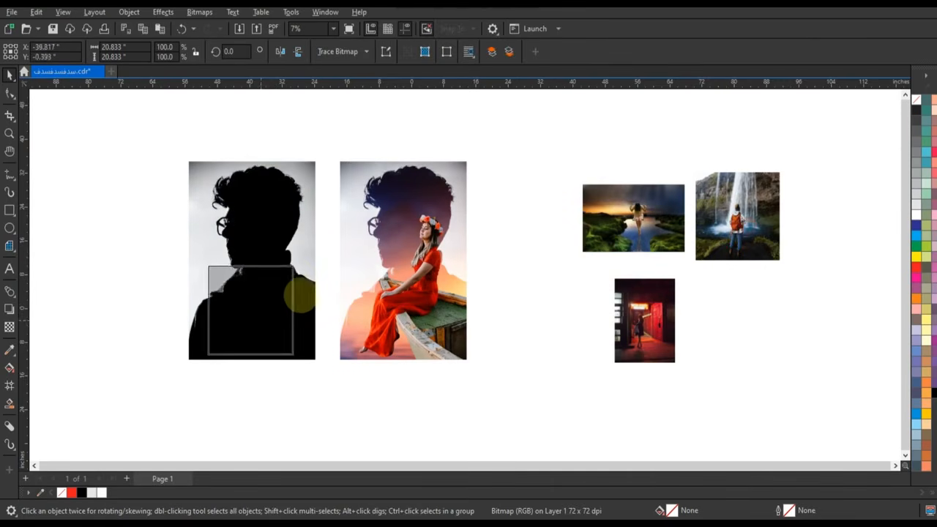
key("shift+Page_Up")
left_click(249, 213, "shift")
key("shift+F2")
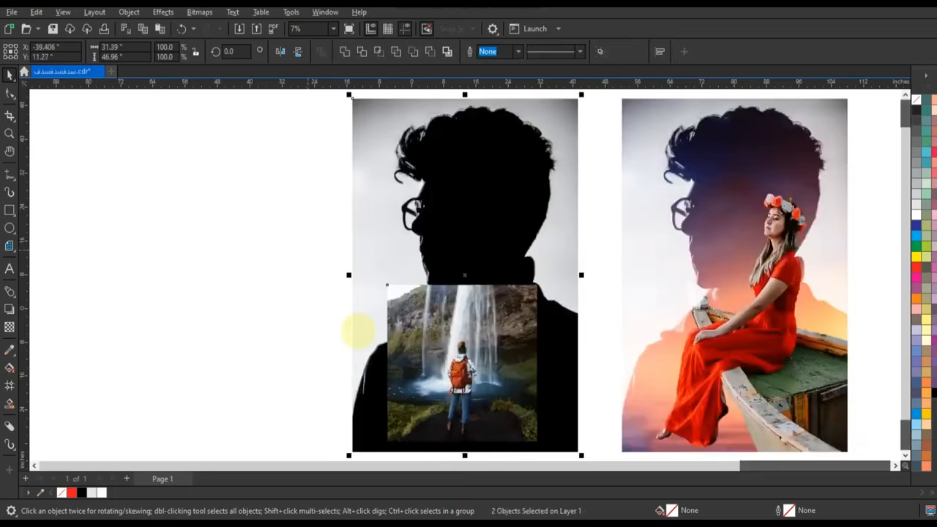
- Set the transparency merge mode of the waterfall photo to Screen
left_click(433, 358)
left_click(9, 327)
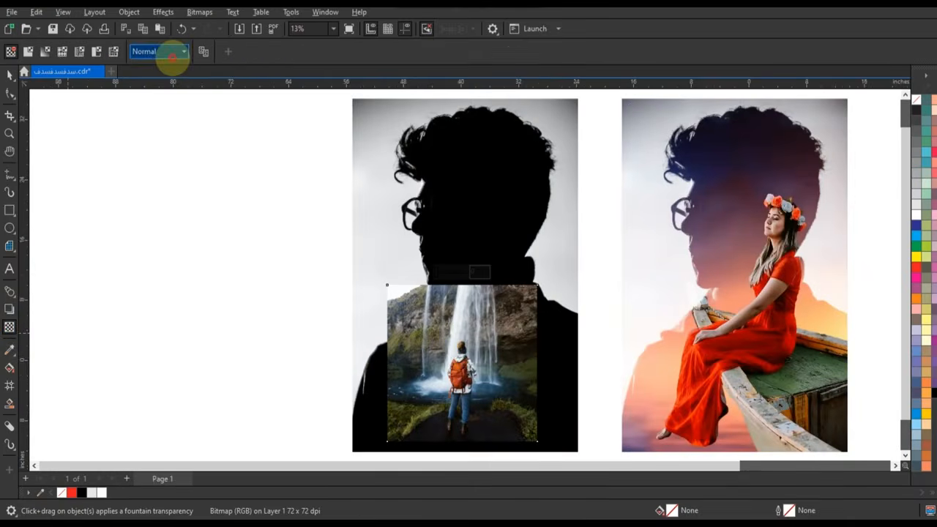
left_click(165, 51)
left_click(147, 287)
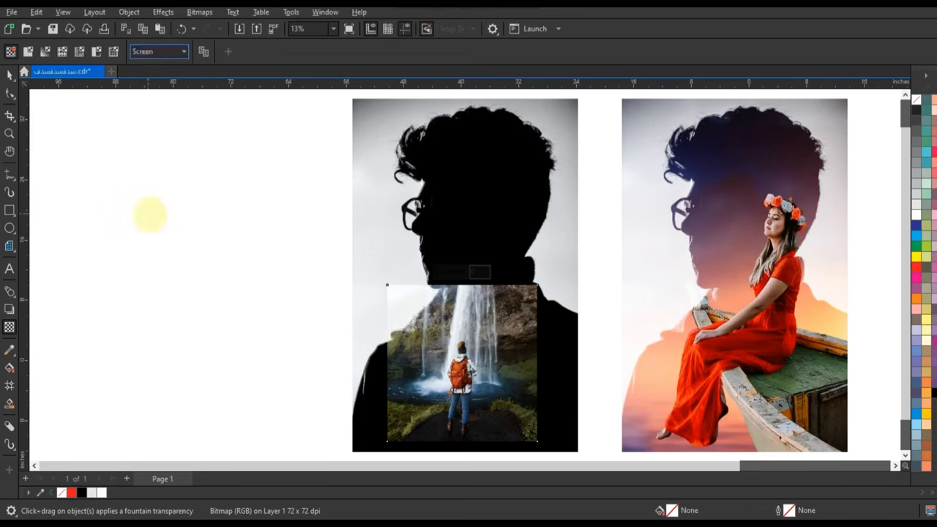
scroll(274, 221, "down", 1)
- Enlarge the waterfall photo to about 49.1 × 49.1 in and shift it to cover the whole silhouette, with the hiker over the torso
left_click(9, 74)
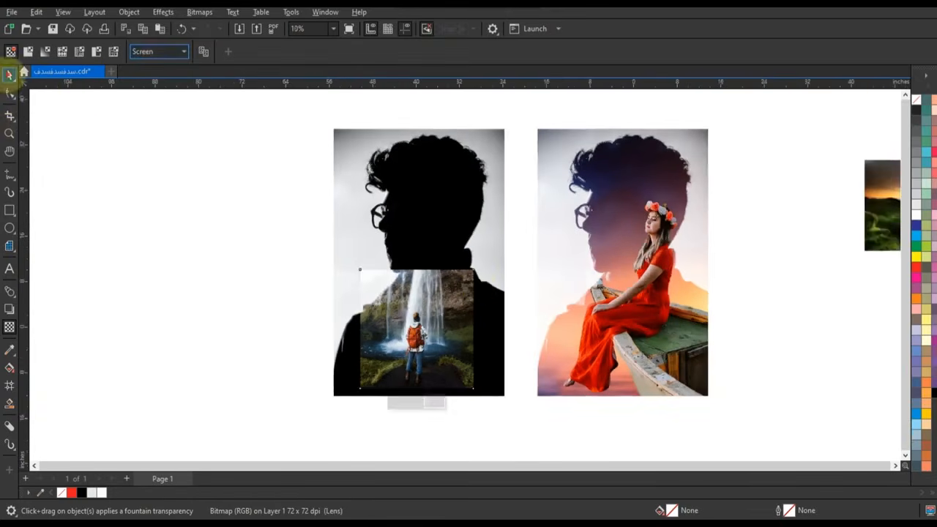
left_click(476, 284)
left_click_drag(473, 269, 527, 213)
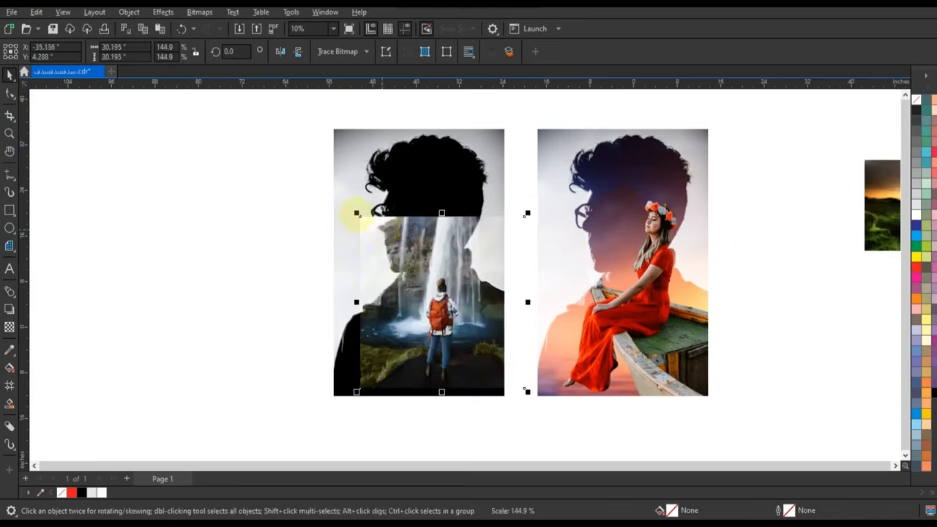
left_click_drag(356, 213, 282, 136)
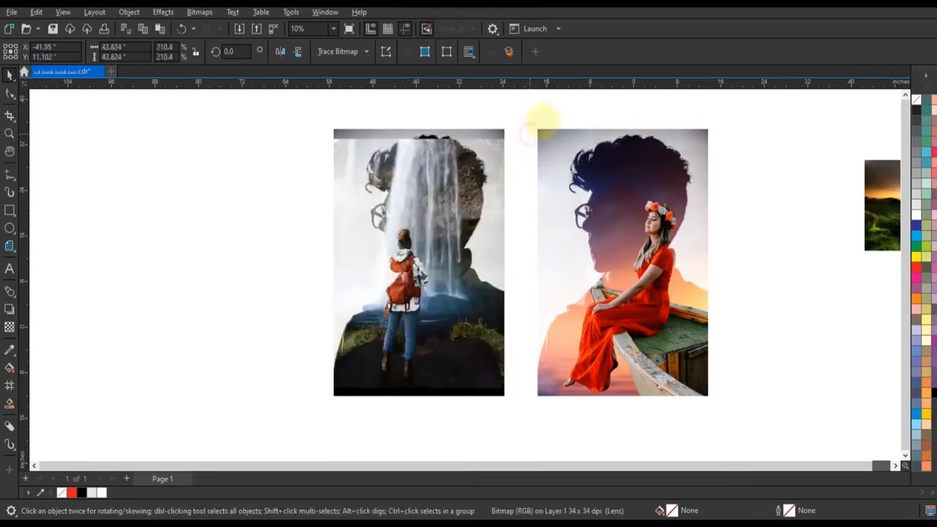
left_click_drag(543, 121, 544, 120)
left_click_drag(501, 205, 533, 212)
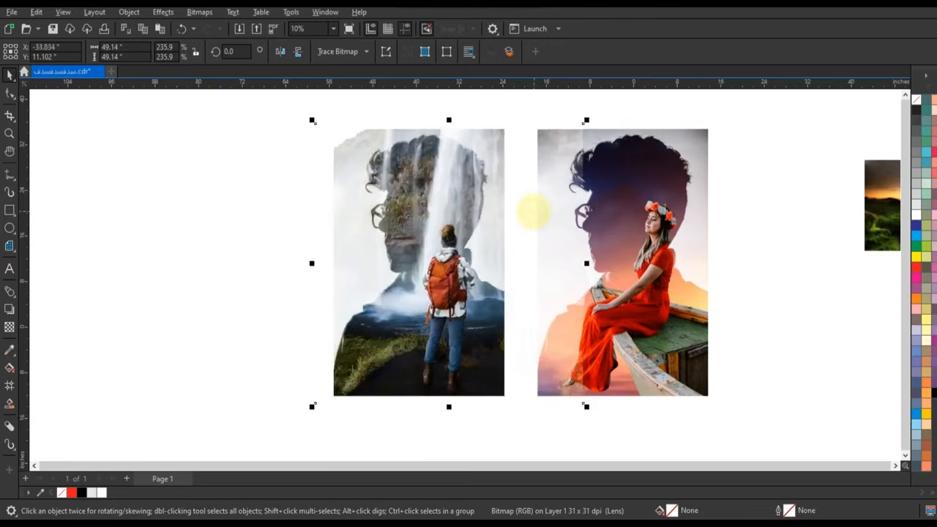
- Crop the waterfall photo to the edges of the silhouette's frame by moving its nodes with the Shape tool
left_click(9, 93)
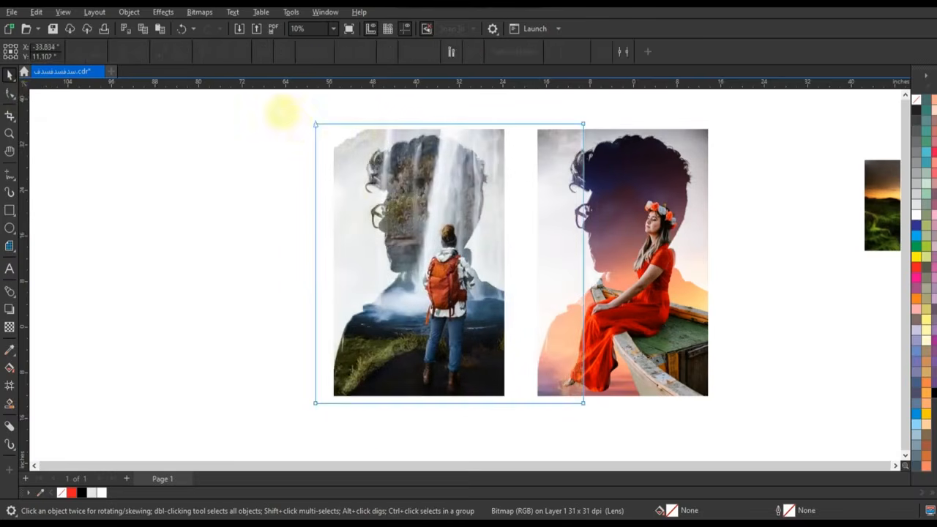
left_click_drag(285, 112, 600, 418)
left_click_drag(584, 402, 586, 401)
left_click_drag(545, 105, 504, 396)
left_click(333, 125)
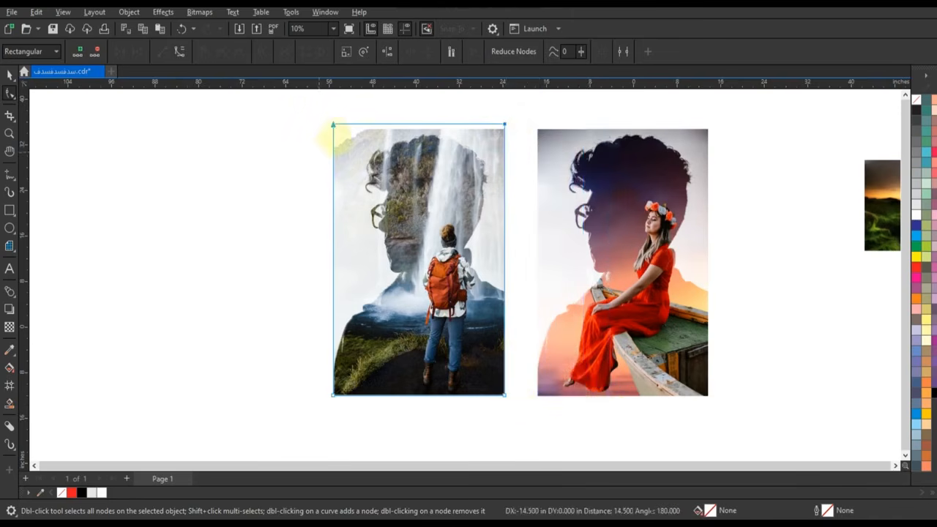
left_click_drag(333, 126, 333, 130)
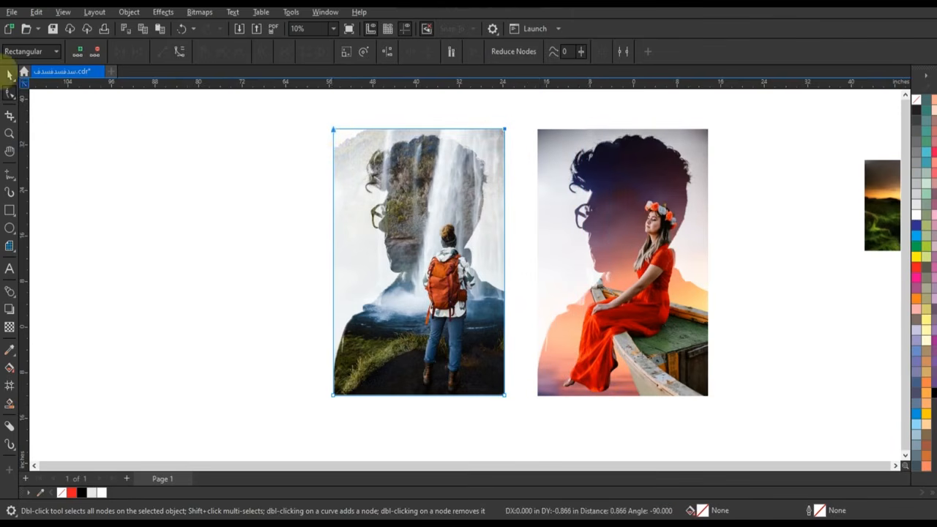
left_click(8, 73)
- Duplicate the waterfall composite to its left and remove the waterfall photo from the copy, leaving only the silhouette
scroll(257, 315, "down", 1)
left_click(244, 161)
left_click(383, 341)
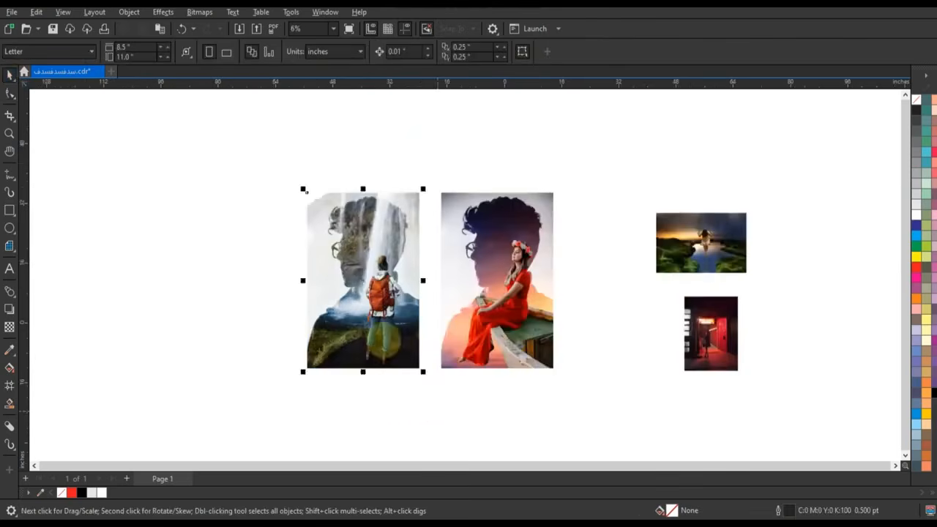
left_click_drag(384, 341, 212, 320)
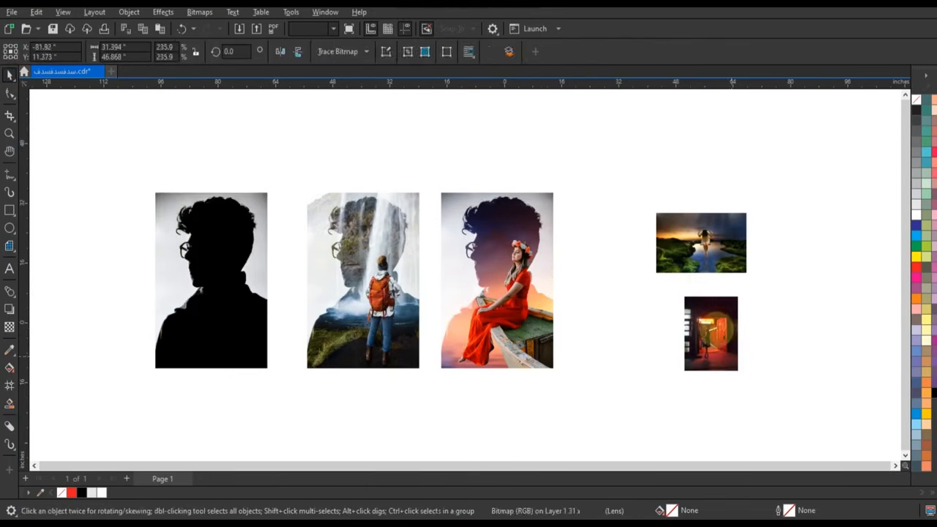
- Move the red-lit corridor photo onto the plain silhouette at the far end of the row and bring it to the front
left_click_drag(721, 344, 233, 276)
key("shift+Page_Up")
left_click_drag(46, 149, 259, 415)
key("shift+F2")
scroll(97, 233, "down", 3)
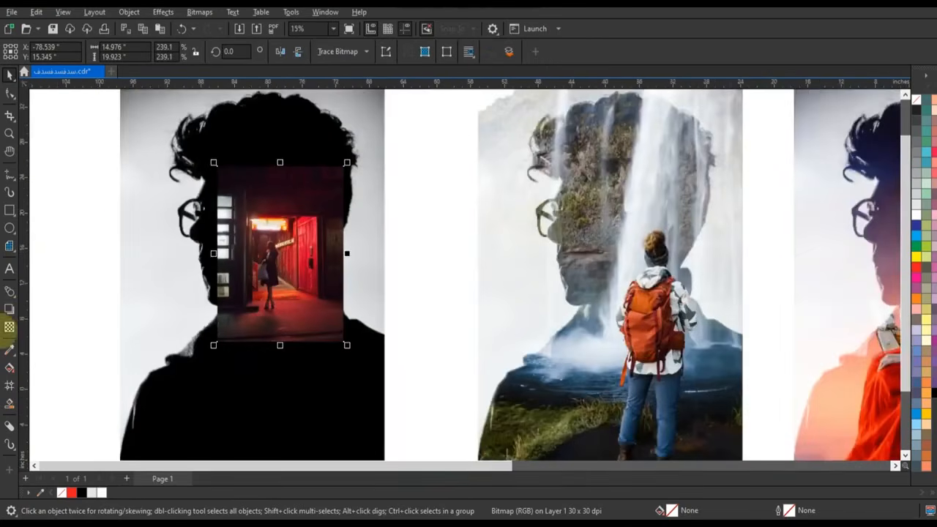
- Set the transparency merge mode of the red corridor photo to Screen
left_click(10, 327)
left_click(149, 51)
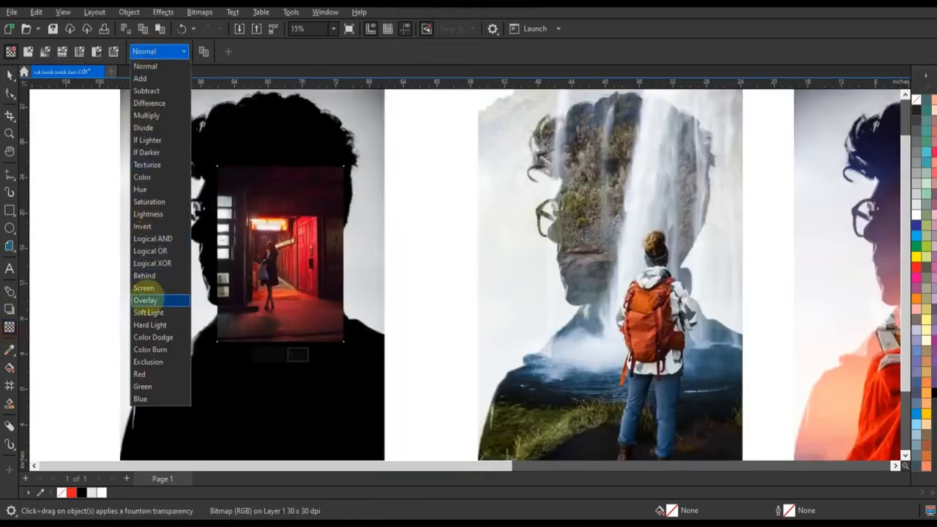
left_click(150, 293)
scroll(348, 270, "down", 1)
left_click(10, 75)
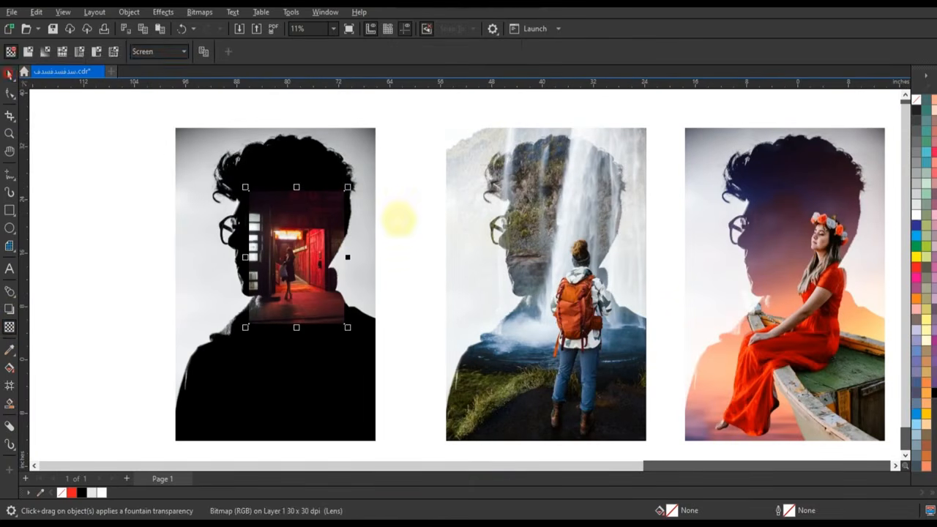
- Enlarge the corridor photo to about 35.2 × 46.8 in and position it to cover the whole silhouette, with the standing woman over the torso
left_click_drag(348, 188, 385, 133)
left_click(315, 403, "shift")
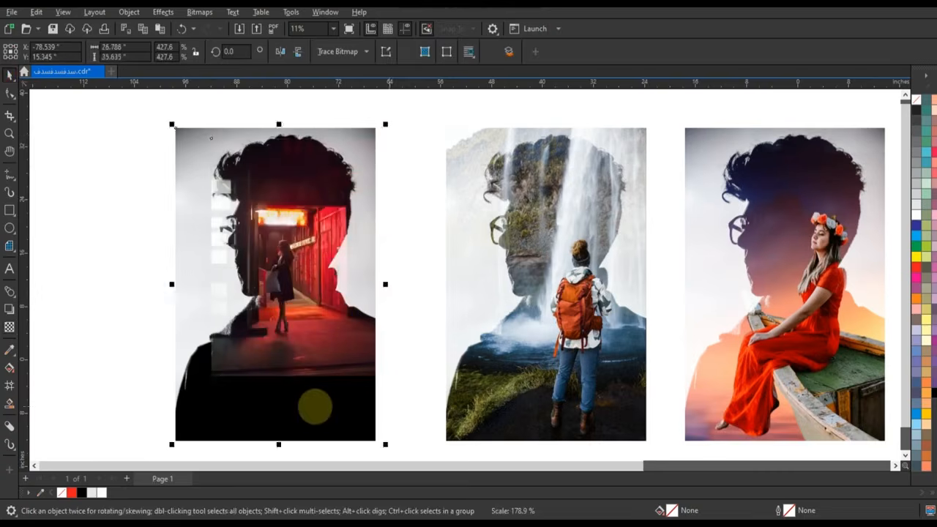
left_click(405, 317)
left_click(276, 312)
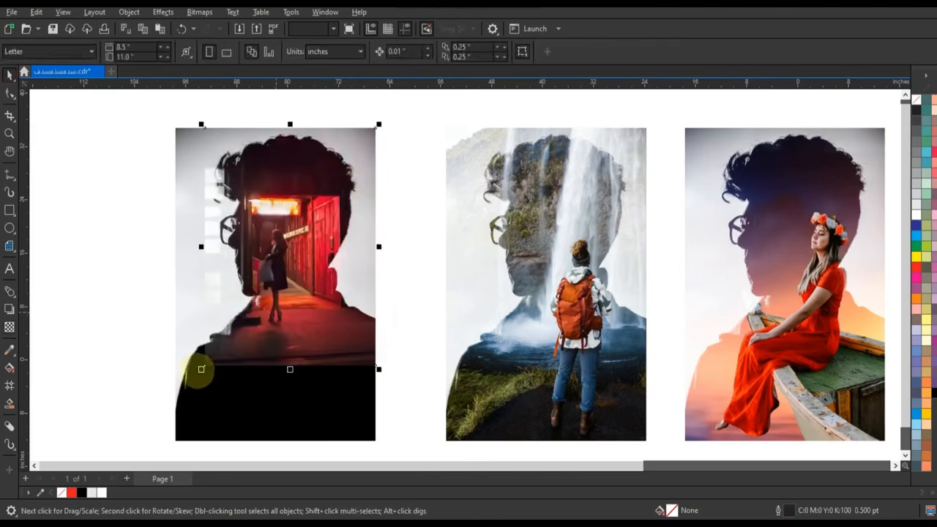
left_click_drag(201, 369, 167, 433)
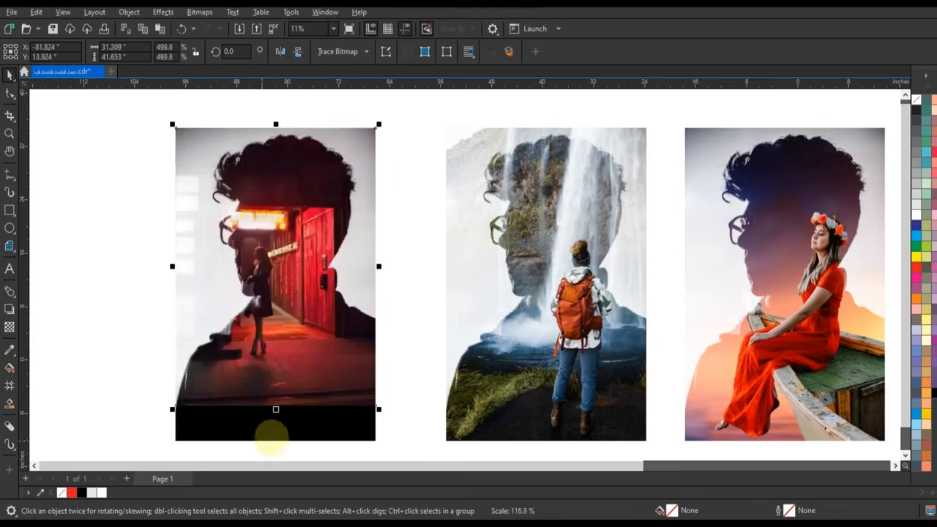
left_click_drag(378, 409, 418, 443)
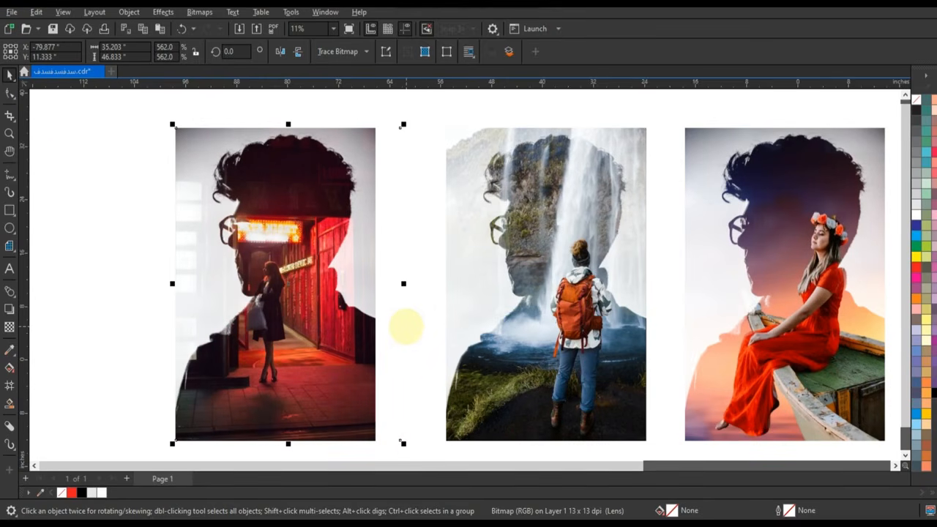
- Crop the corridor photo's overhanging side to the edge of the silhouette's frame by nudging its two outer nodes inward with the Shape tool
left_click(10, 94)
left_click_drag(393, 119, 424, 437)
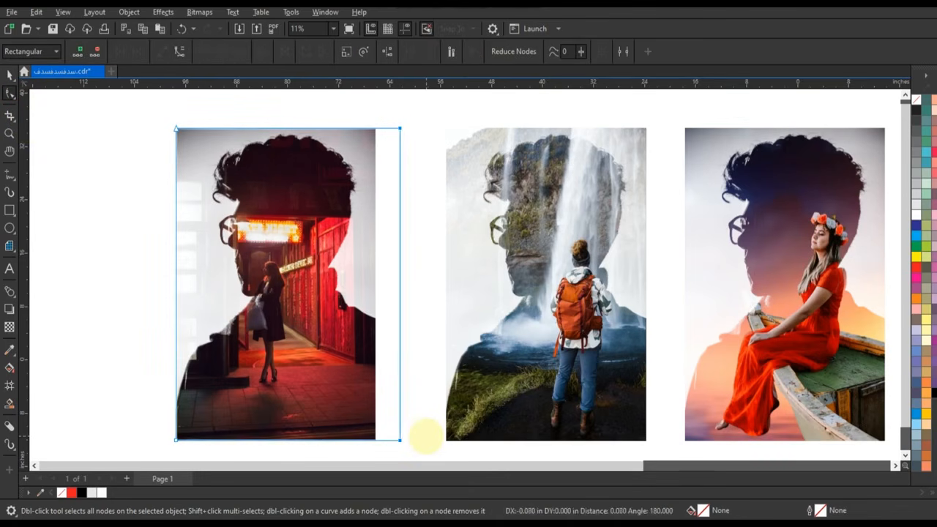
key("Left")
key("Left")
key("Left")
key("Left")
key("Left")
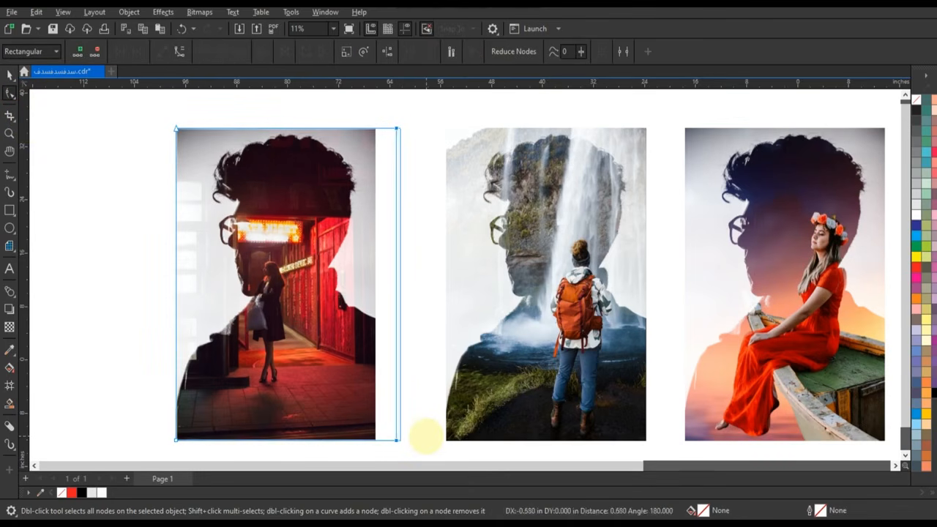
key("Left")
key("Left")
key("Left")
key("Left")
key("Left")
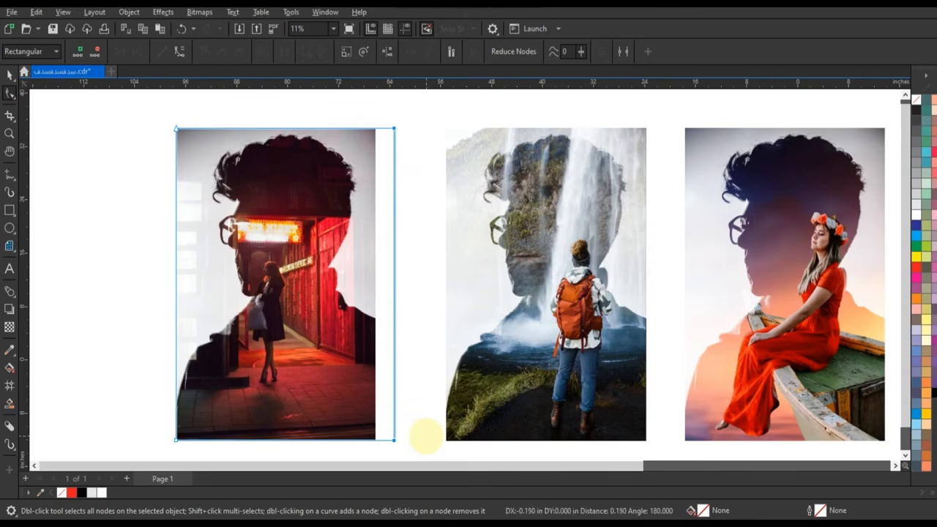
key("Left")
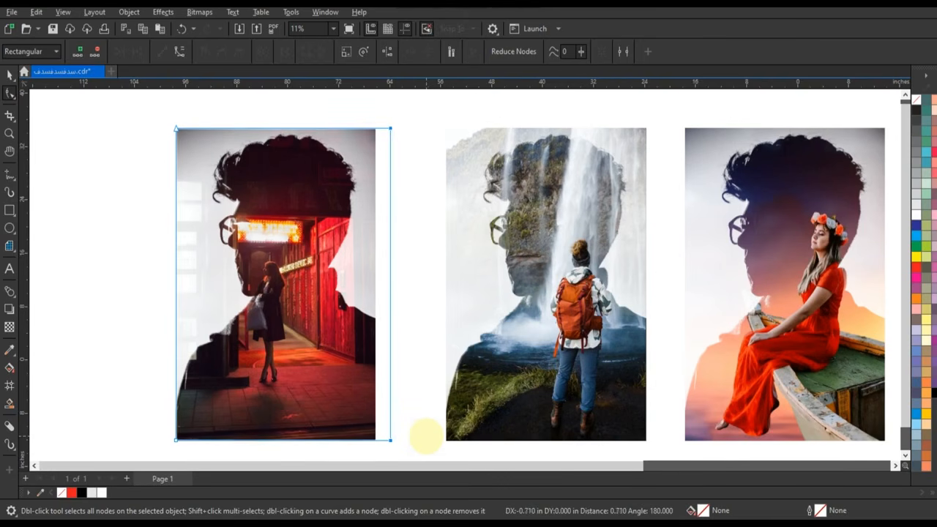
key("Left")
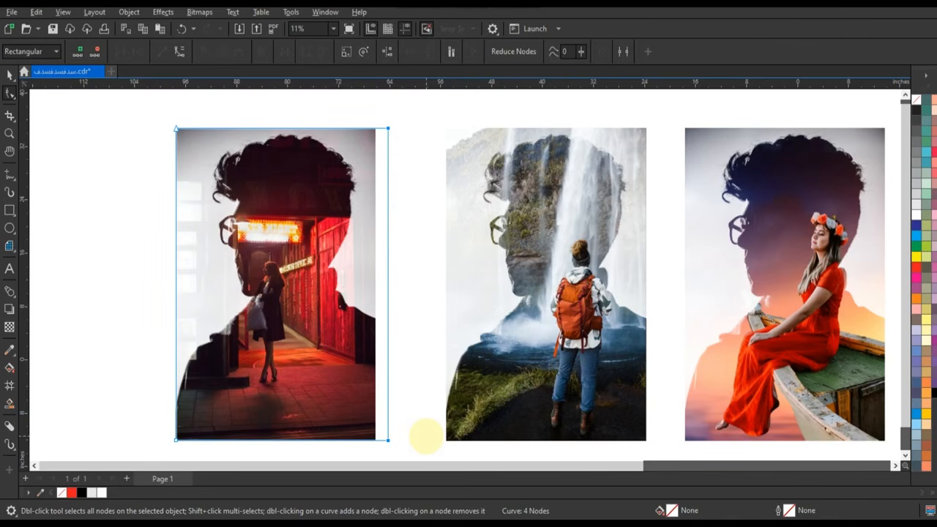
key("Left")
key("Left")
key("Left")
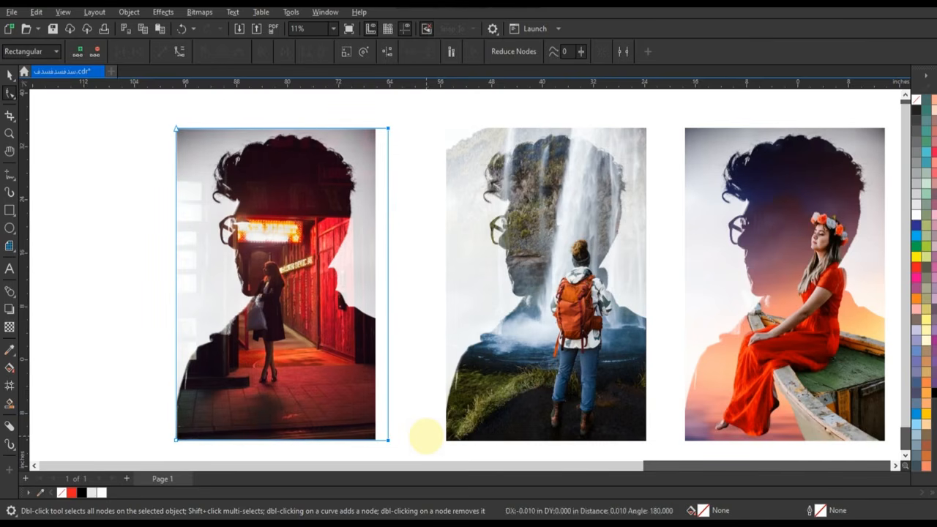
key("Left")
key("Left")
key("Left")
key("Left")
key("Left")
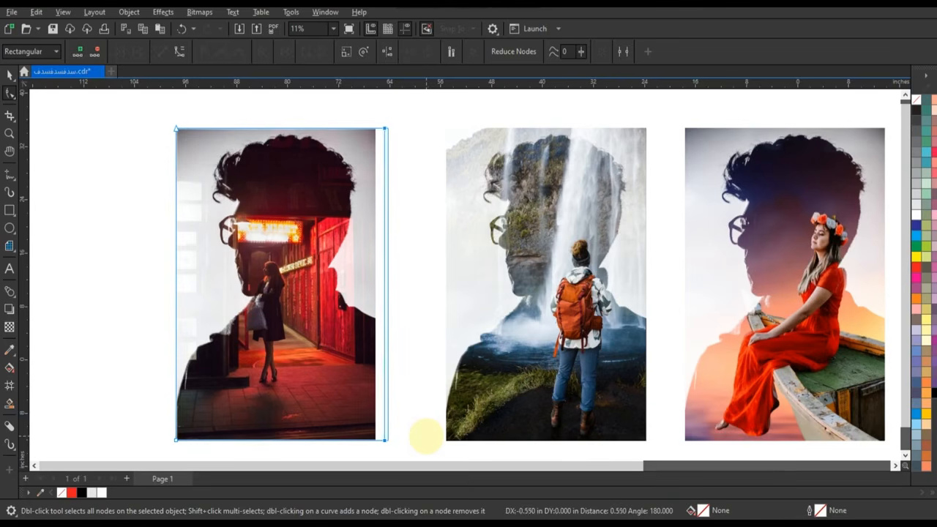
key("Left")
key("Left")
key("Left")
key("Left")
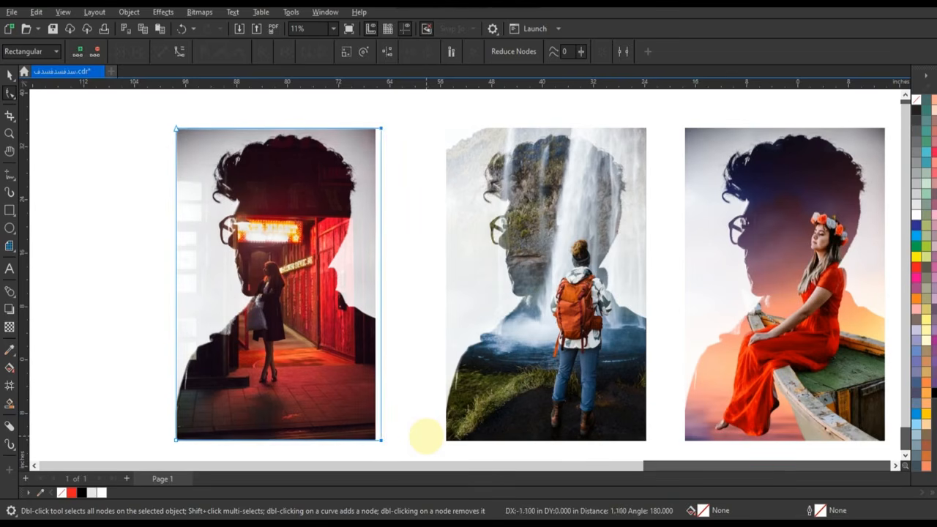
key("Left")
key("Left")
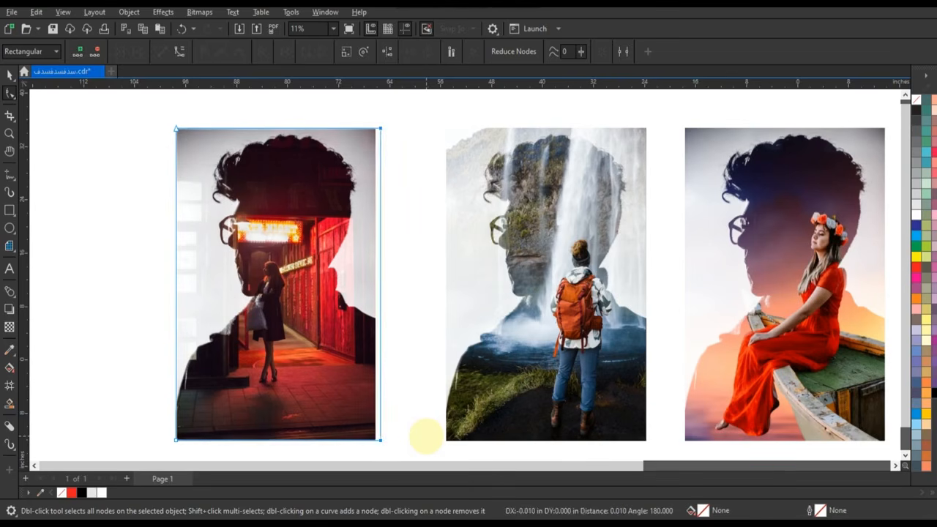
key("Left")
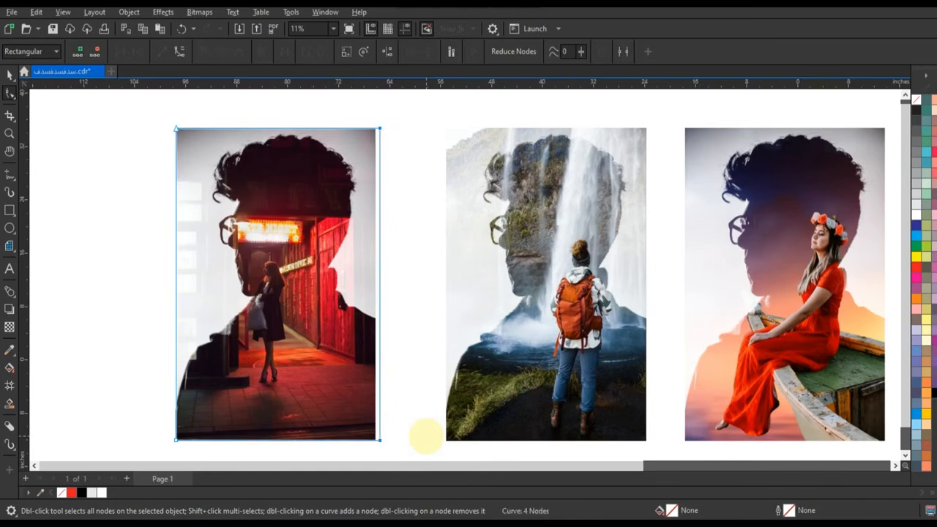
key("Left")
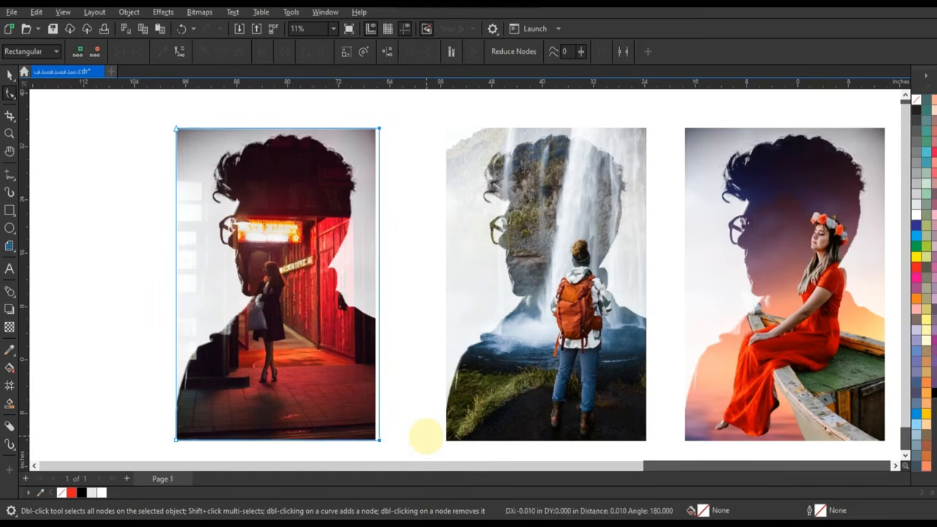
key("Left")
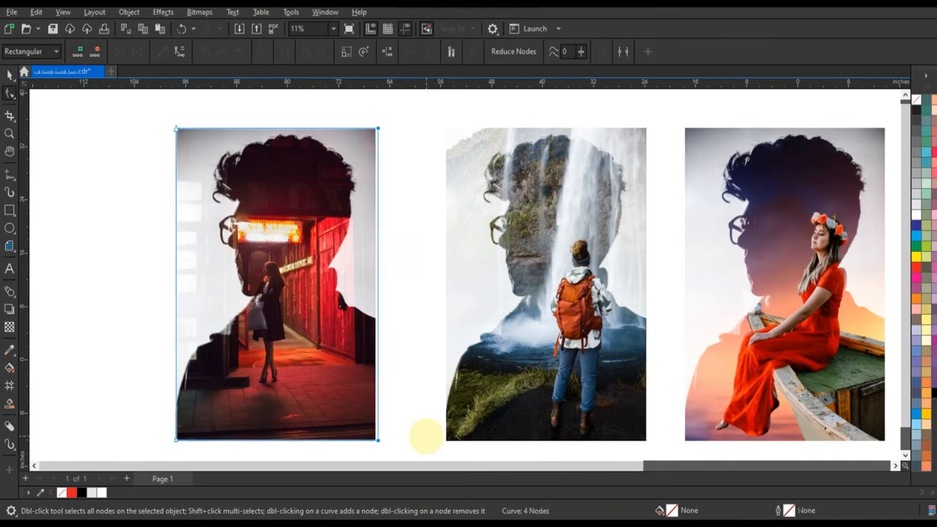
key("Left")
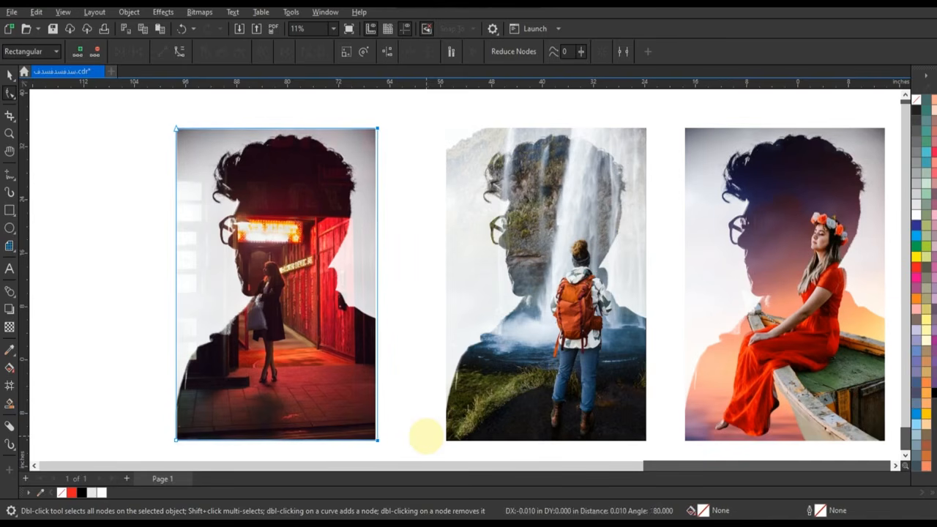
left_click(9, 74)
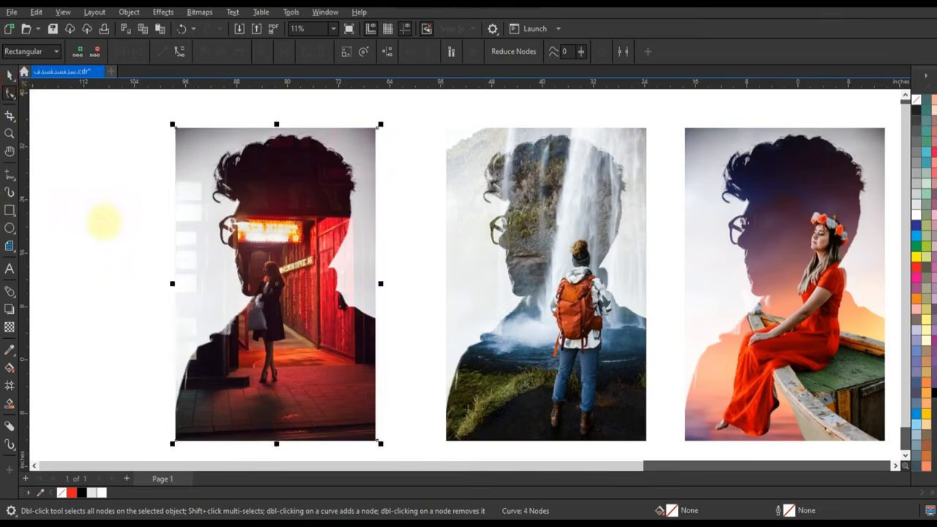
- Deselect everything and view the three double-exposure composites together in a full-screen preview
left_click(100, 220)
scroll(183, 284, "down", 2)
left_click_drag(561, 393, 600, 393)
key("shift+F2")
key("F9")
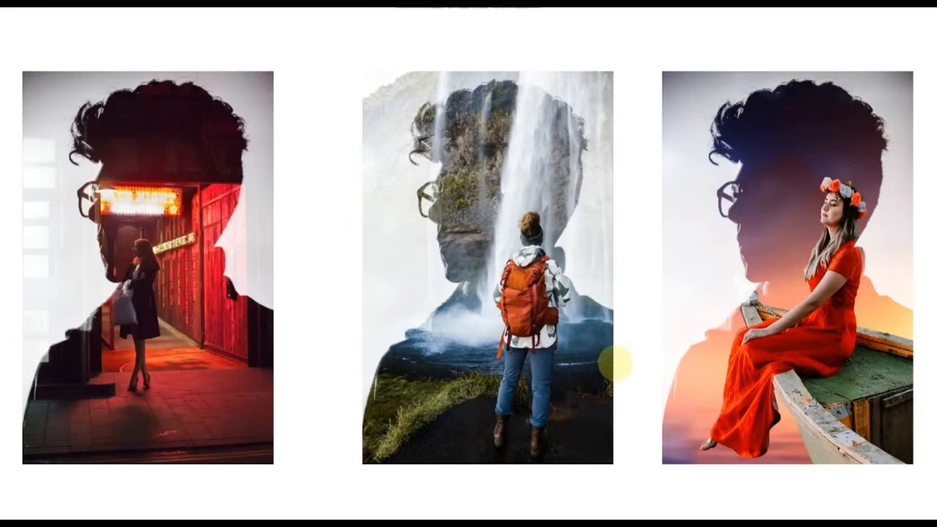